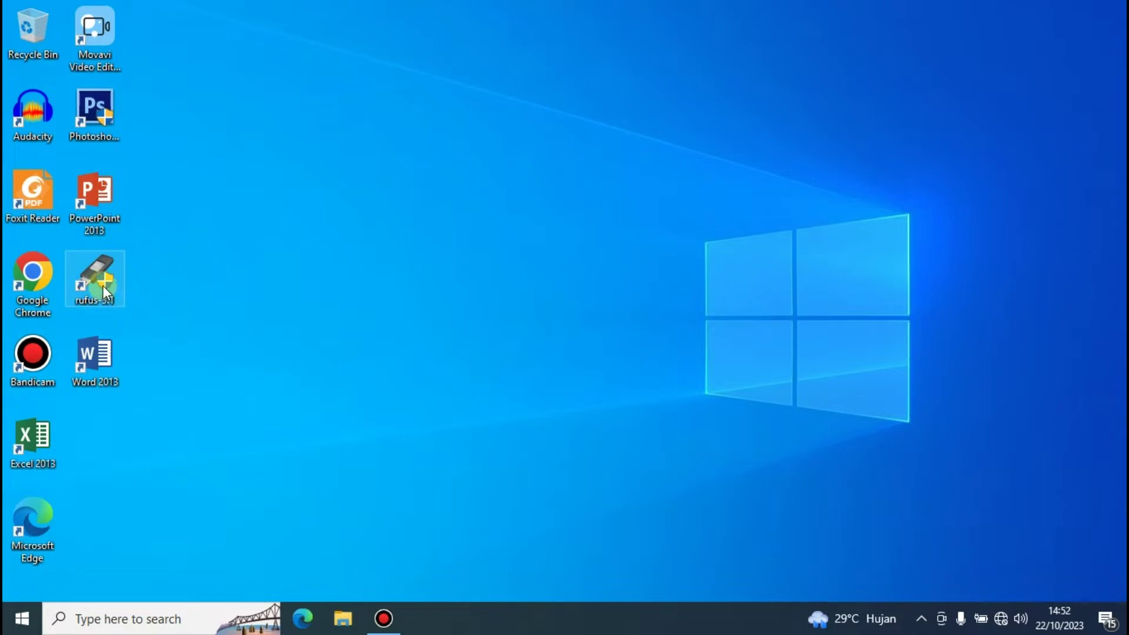
# Step: Launch Rufus from its desktop shortcut and allow it to make changes to the computer
pyautogui.doubleClick(103, 285)
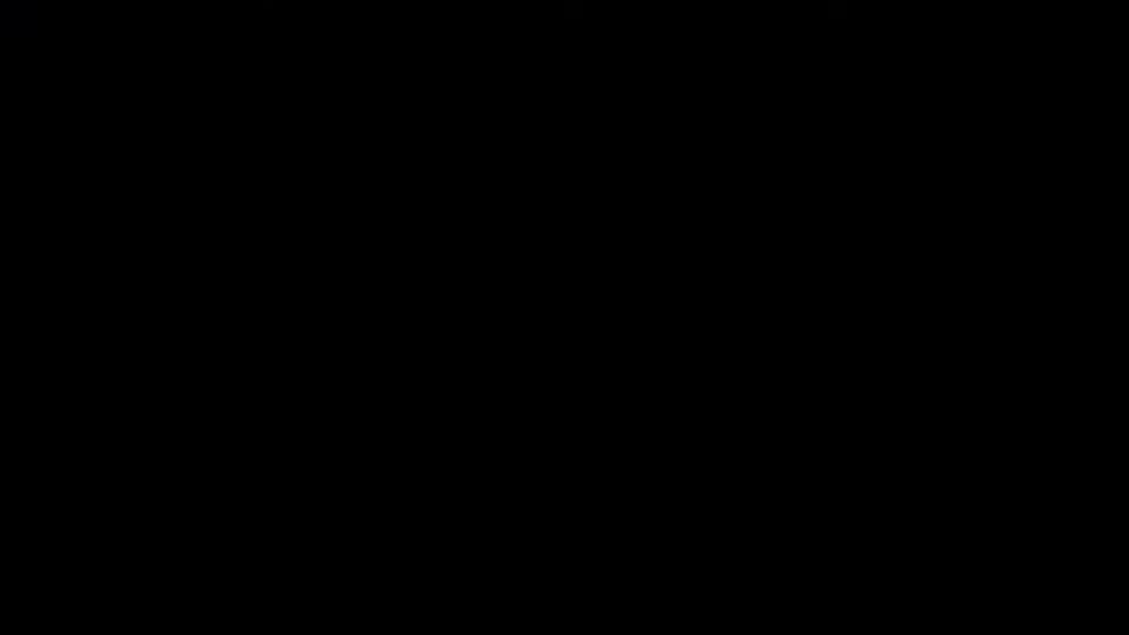
pyautogui.click(530, 420)
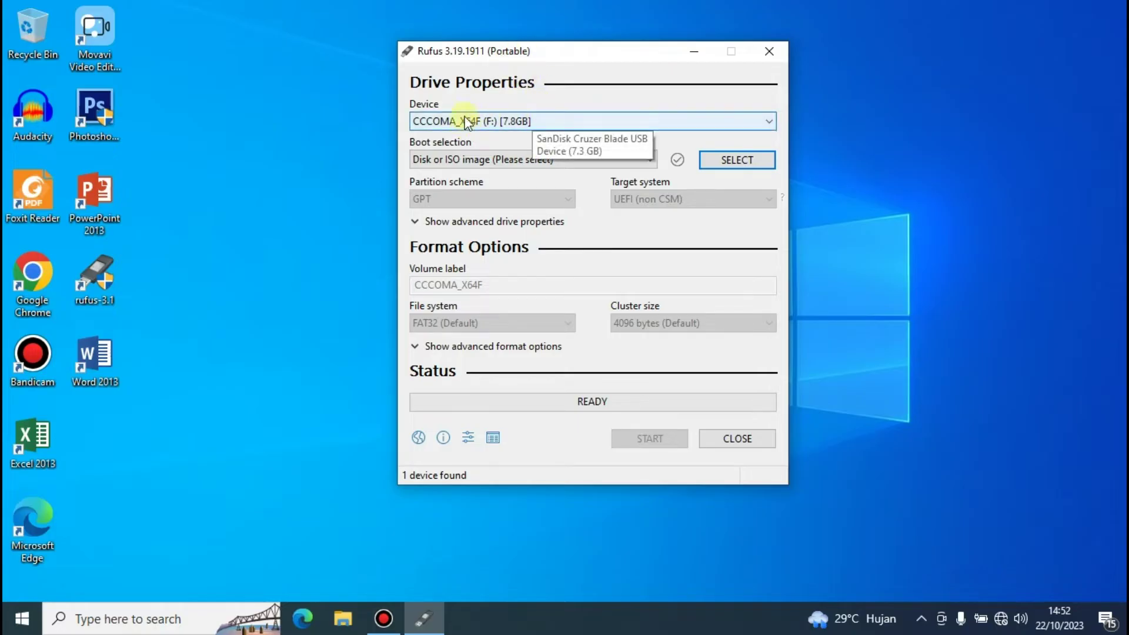
# Step: Examine the files on the CCCOMA_X64F (F:) USB drive in File Explorer and the available devices in Rufus
pyautogui.click(340, 620)
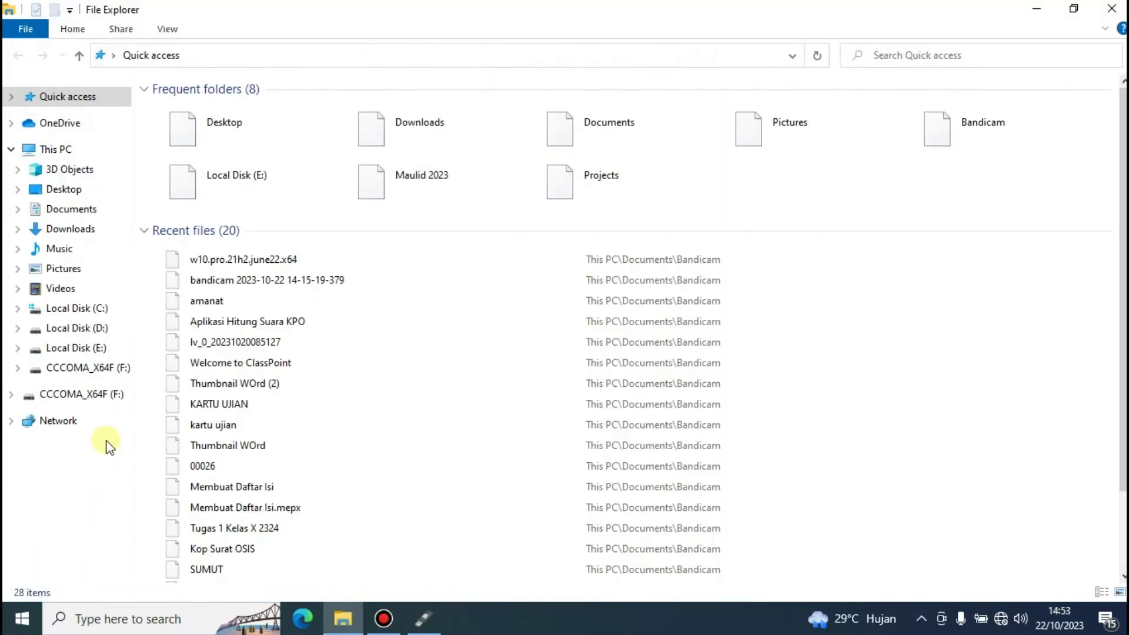
pyautogui.click(88, 394)
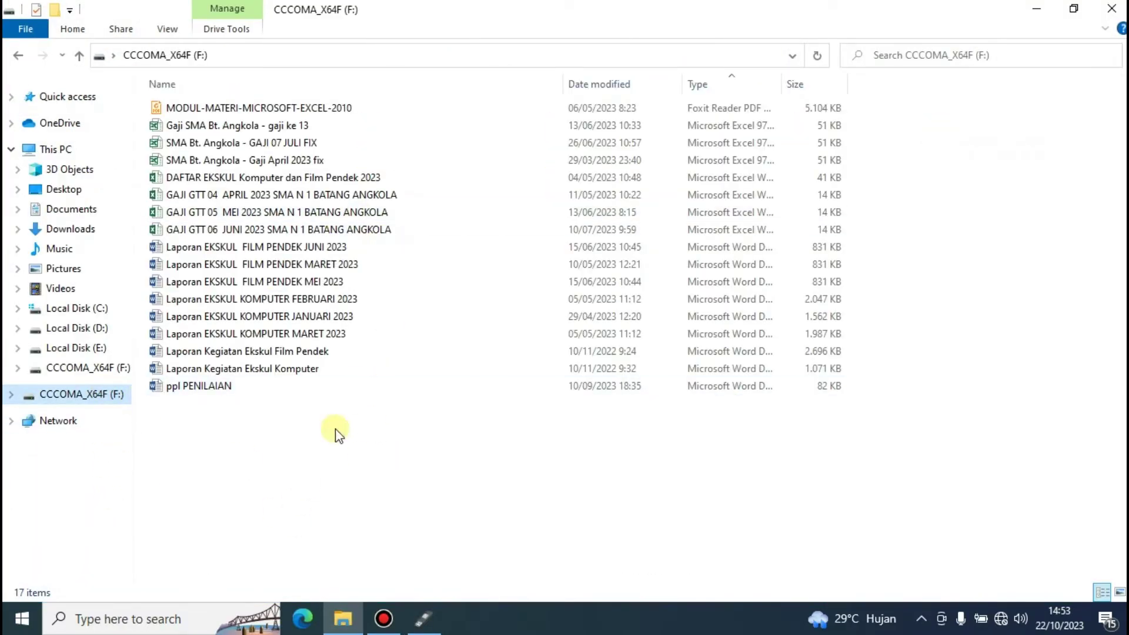
pyautogui.click(1036, 8)
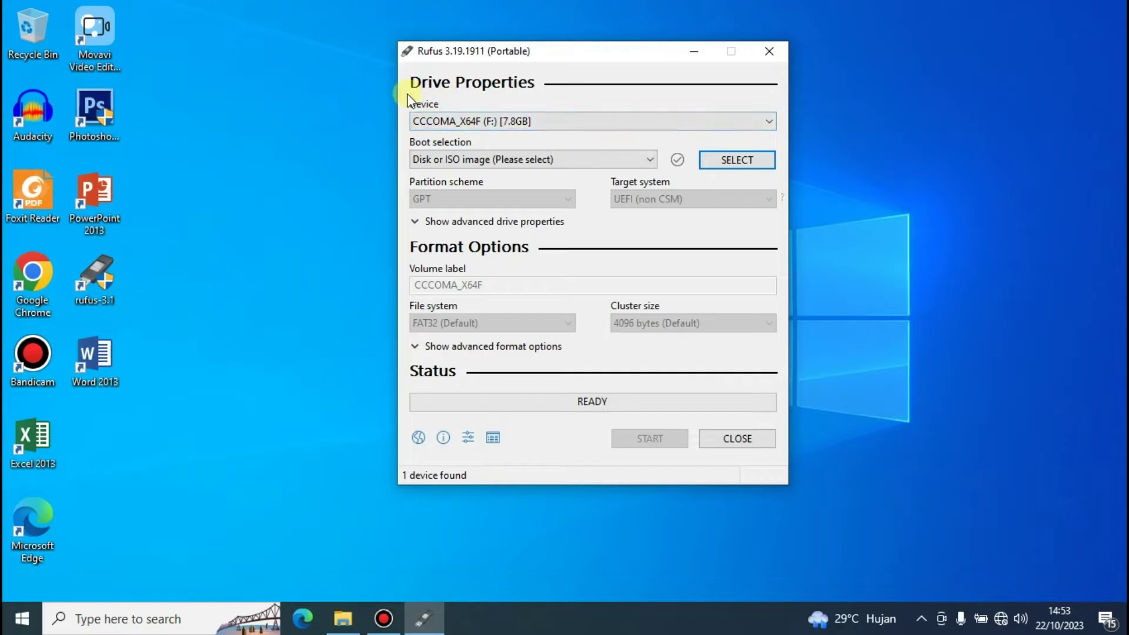
pyautogui.click(535, 119)
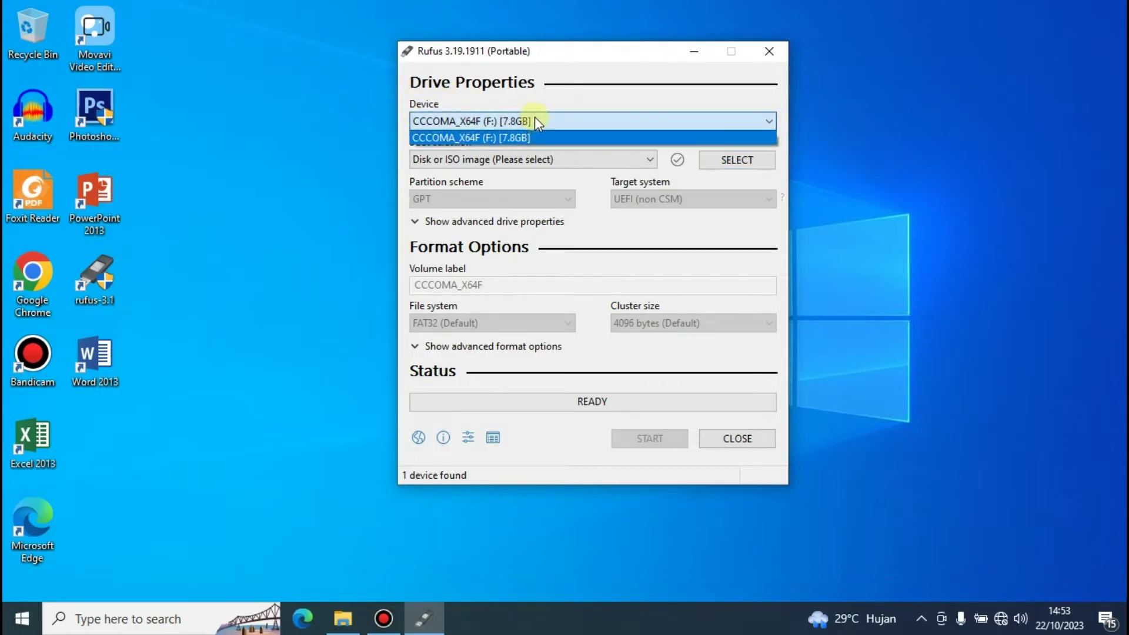
pyautogui.click(590, 107)
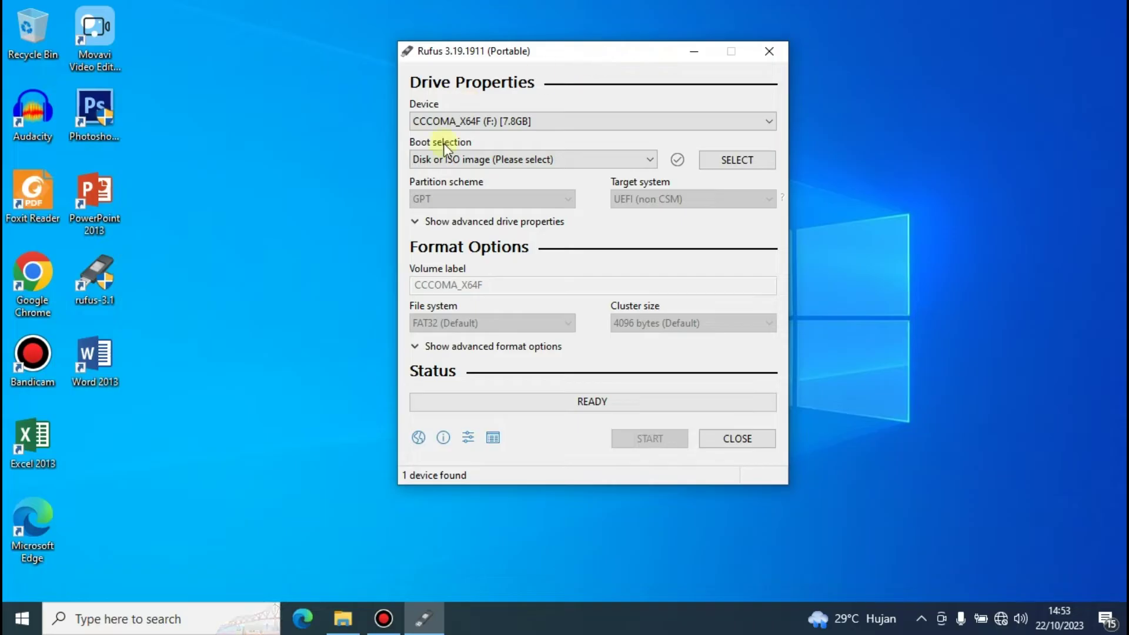
# Step: Check the Windows 10 disc image in E:\Aplikasi\ISO\w10.pro.21h2.june22.x64.kuyhAa using File Explorer, and return to Rufus
pyautogui.click(339, 618)
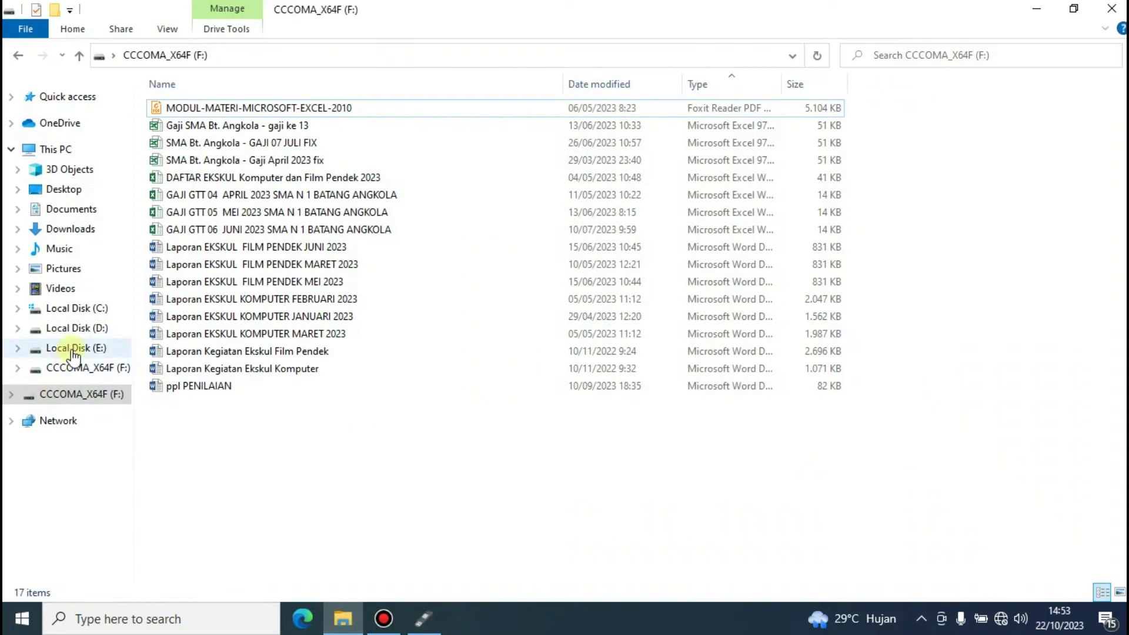
pyautogui.click(89, 348)
pyautogui.doubleClick(279, 152)
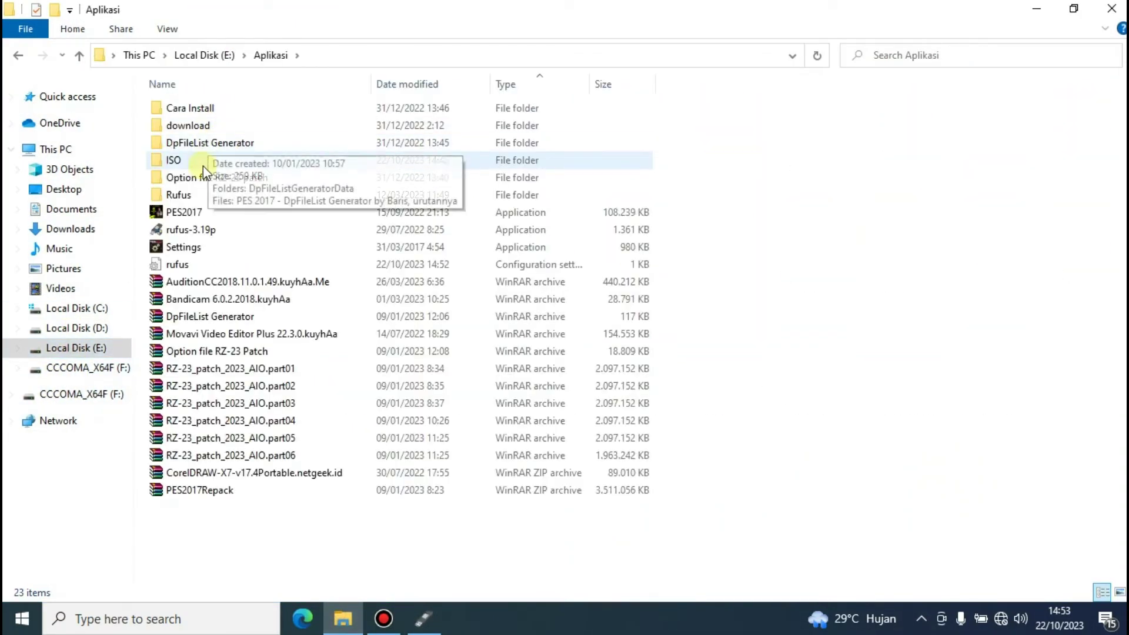
pyautogui.doubleClick(203, 160)
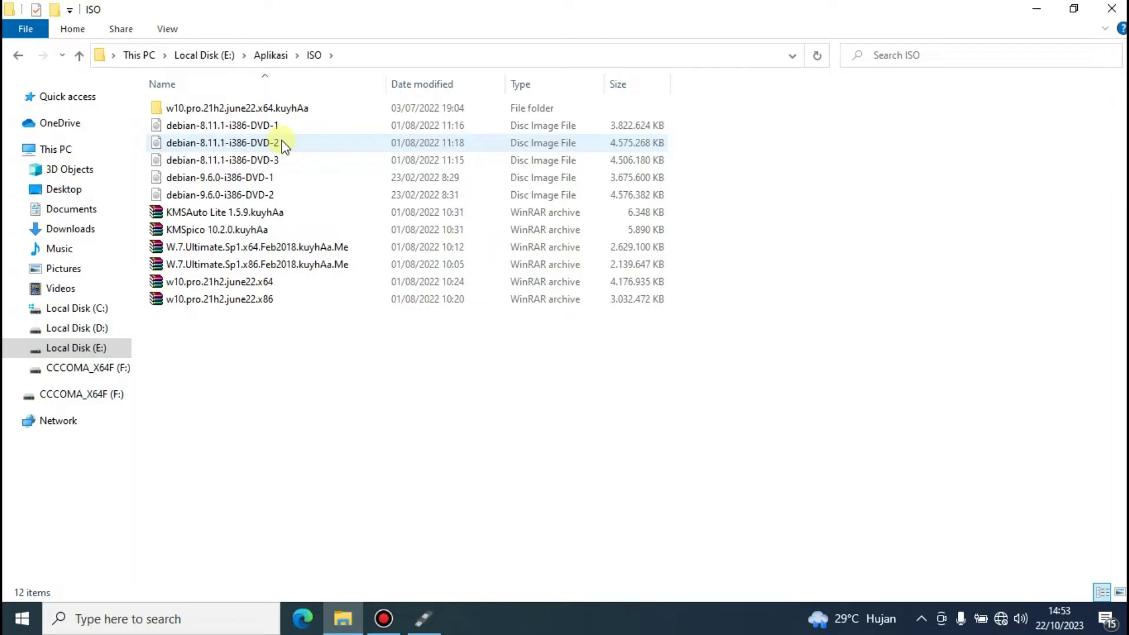
pyautogui.doubleClick(303, 110)
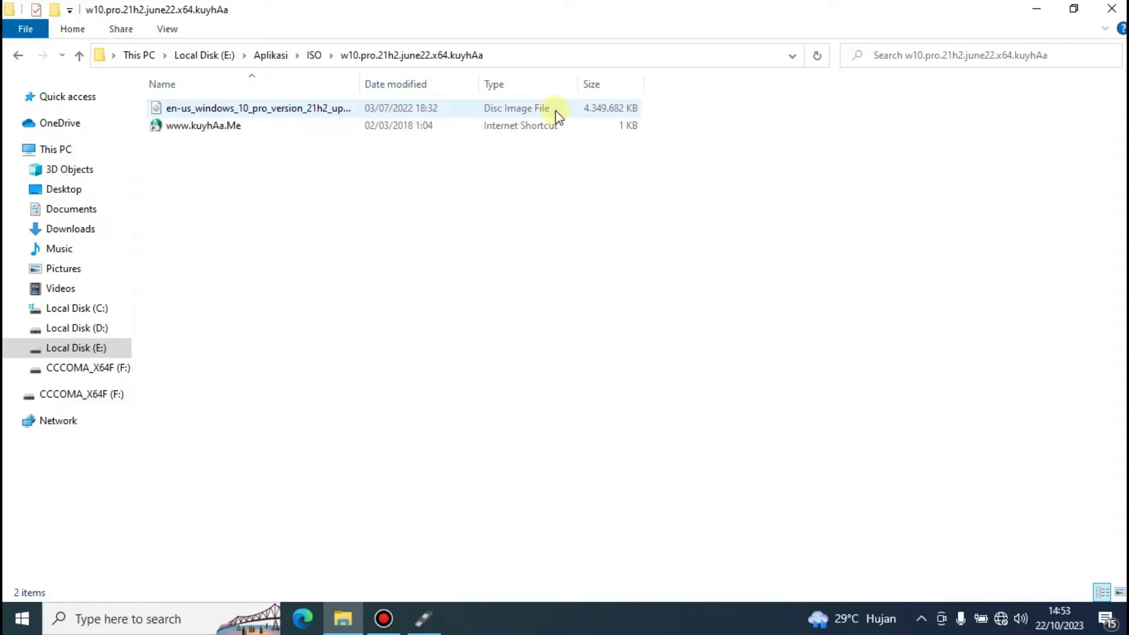
pyautogui.moveTo(361, 84); pyautogui.dragTo(403, 83)
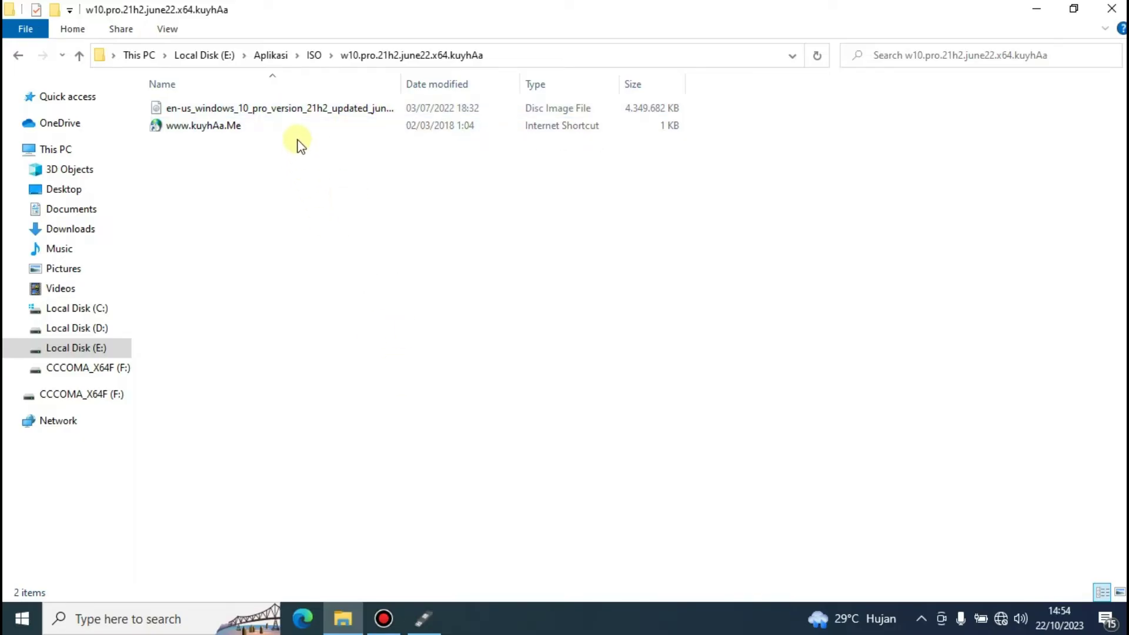
pyautogui.click(424, 619)
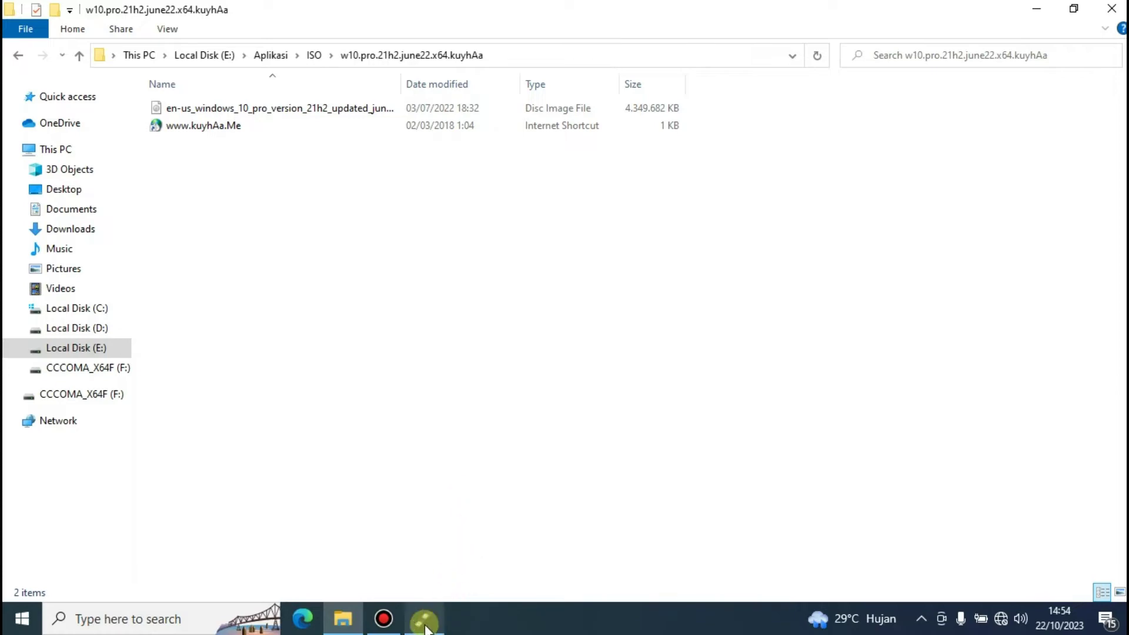
pyautogui.click(1036, 9)
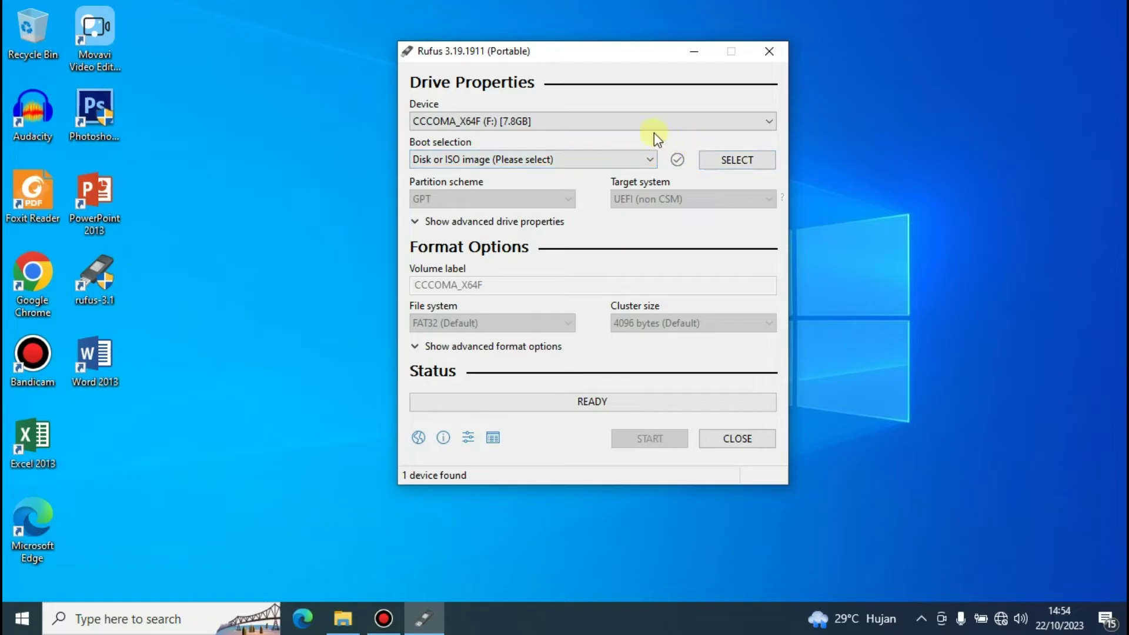
# Step: Load the en-us_windows_10_pro_version_21h2 image from E:\Aplikasi\ISO\w10.pro.21h2.june22.x64.kuyhAa as the boot selection
pyautogui.click(734, 160)
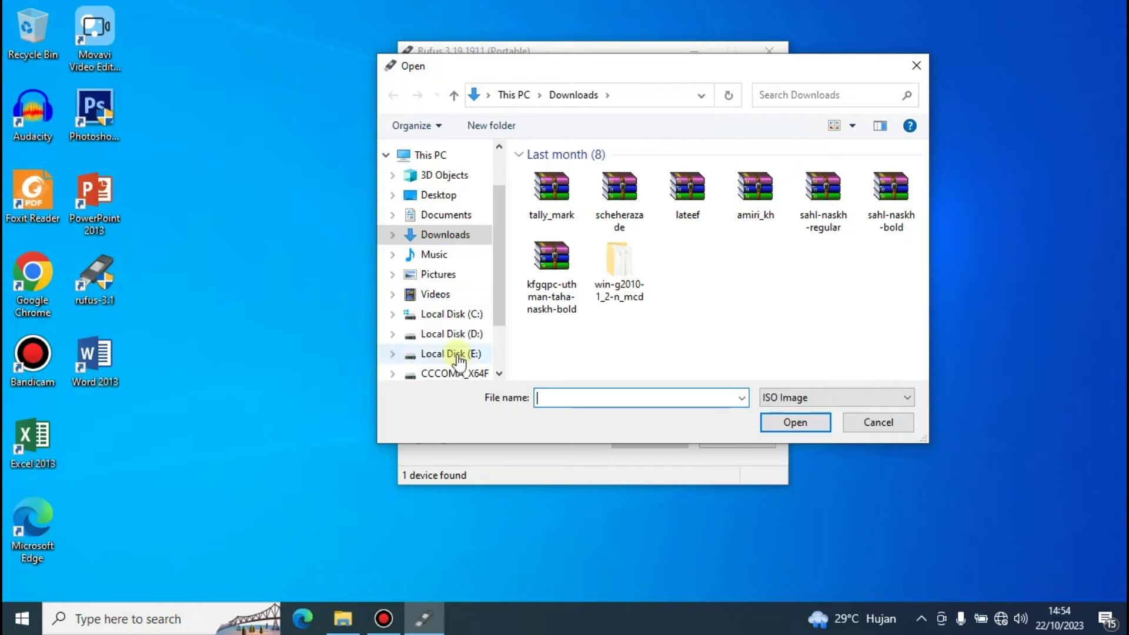
pyautogui.click(469, 356)
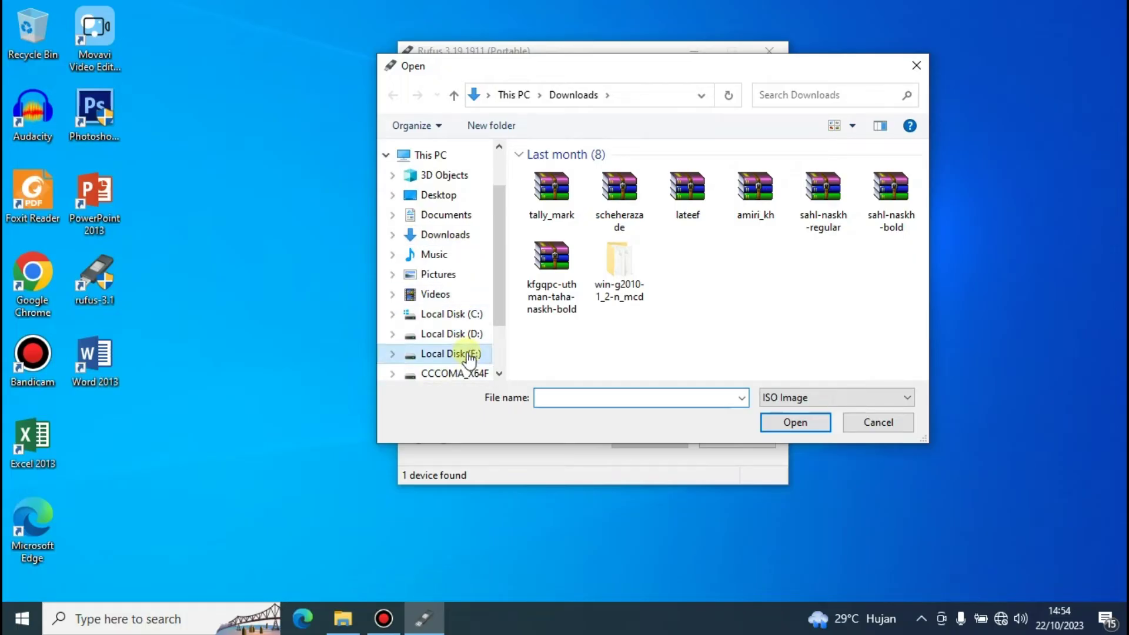
pyautogui.doubleClick(575, 192)
pyautogui.doubleClick(574, 225)
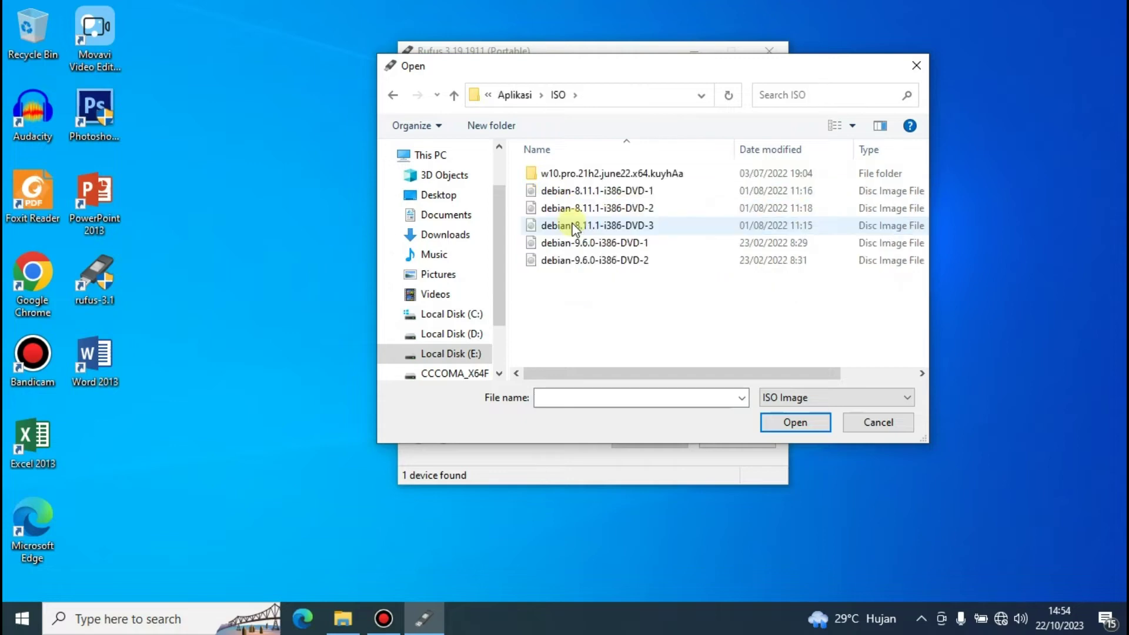
pyautogui.doubleClick(592, 174)
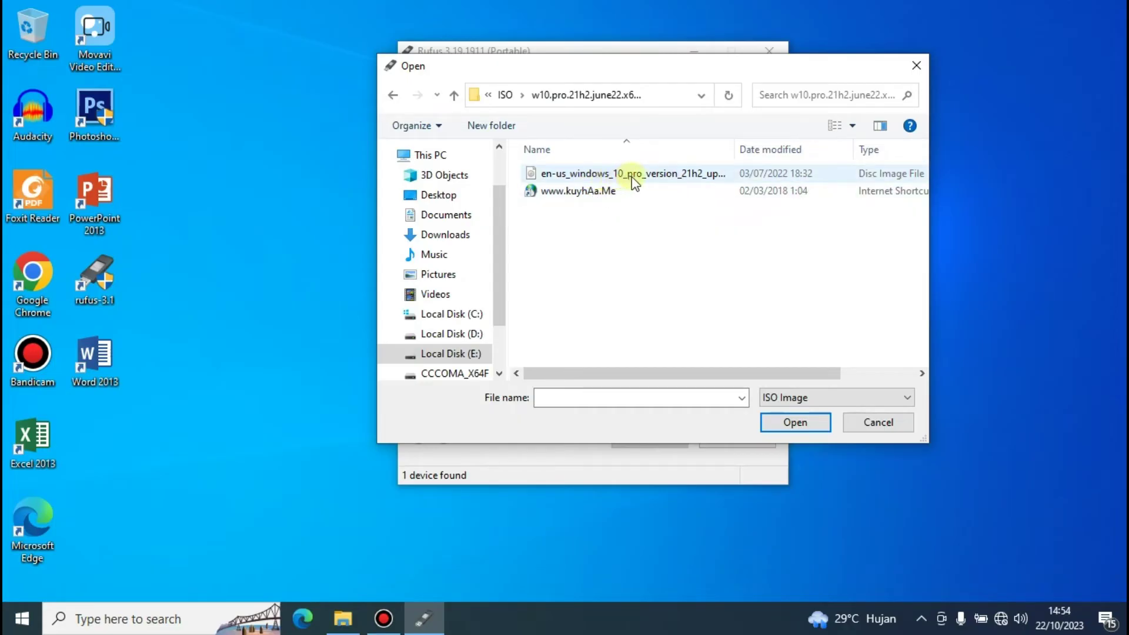
pyautogui.click(673, 175)
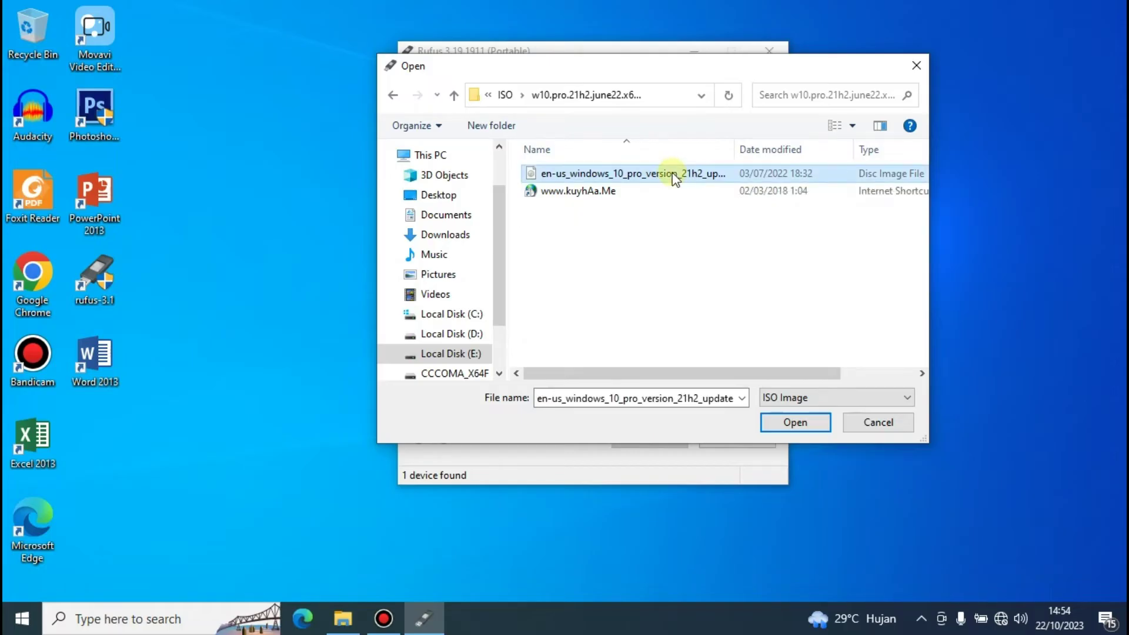
pyautogui.click(795, 422)
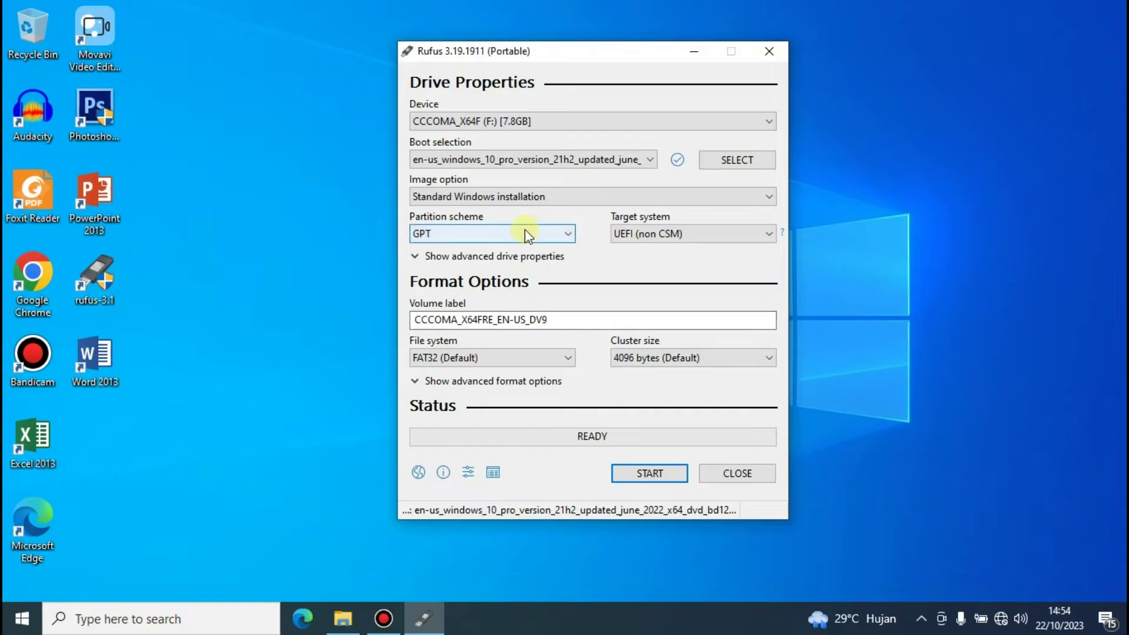
# Step: Review the available partition scheme and target system options, keeping GPT and UEFI (non CSM)
pyautogui.click(565, 234)
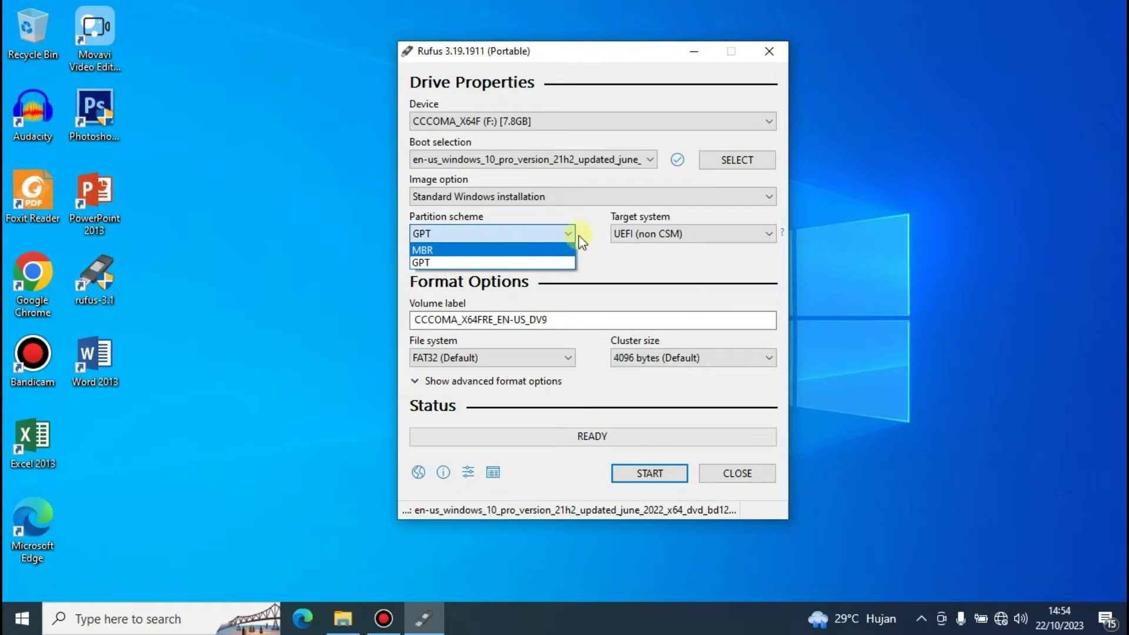
pyautogui.click(588, 254)
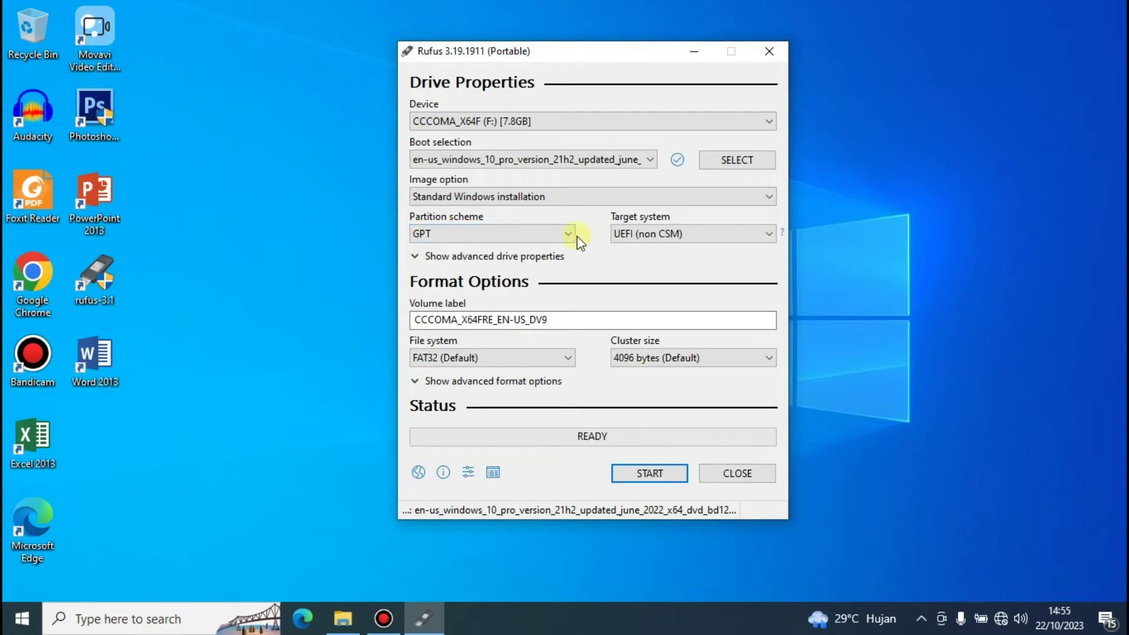
pyautogui.click(563, 235)
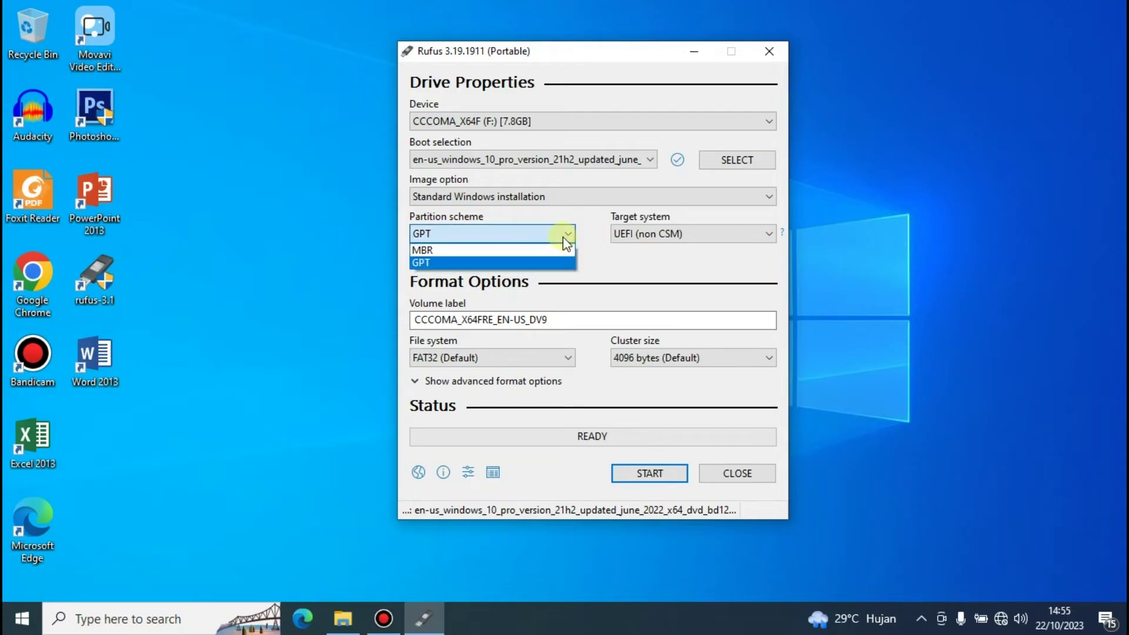
pyautogui.click(597, 230)
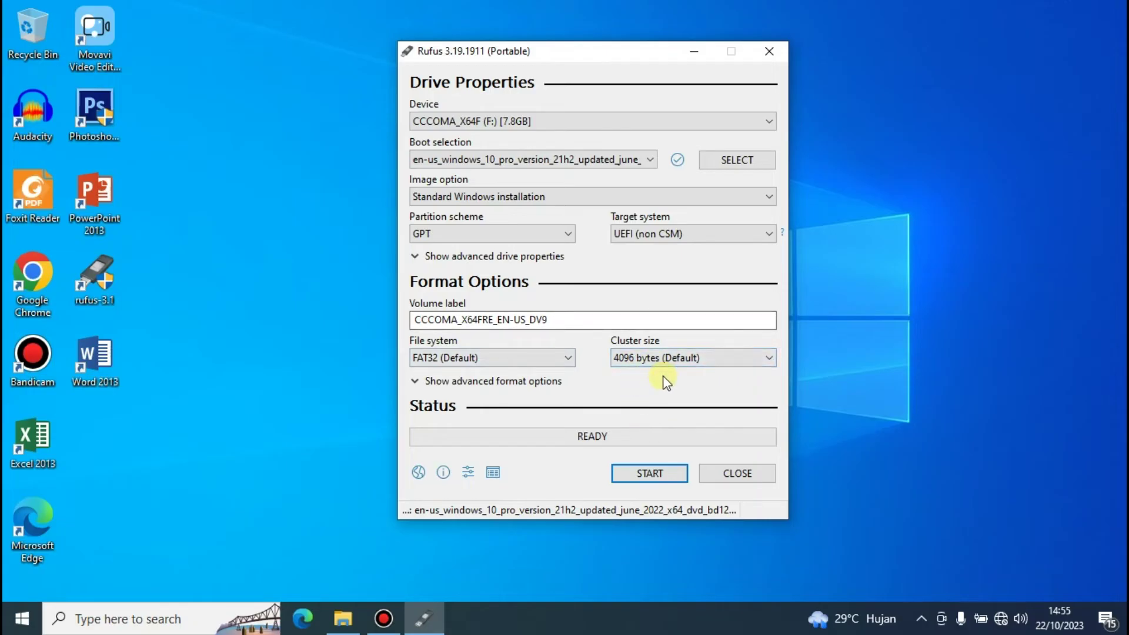
pyautogui.click(684, 235)
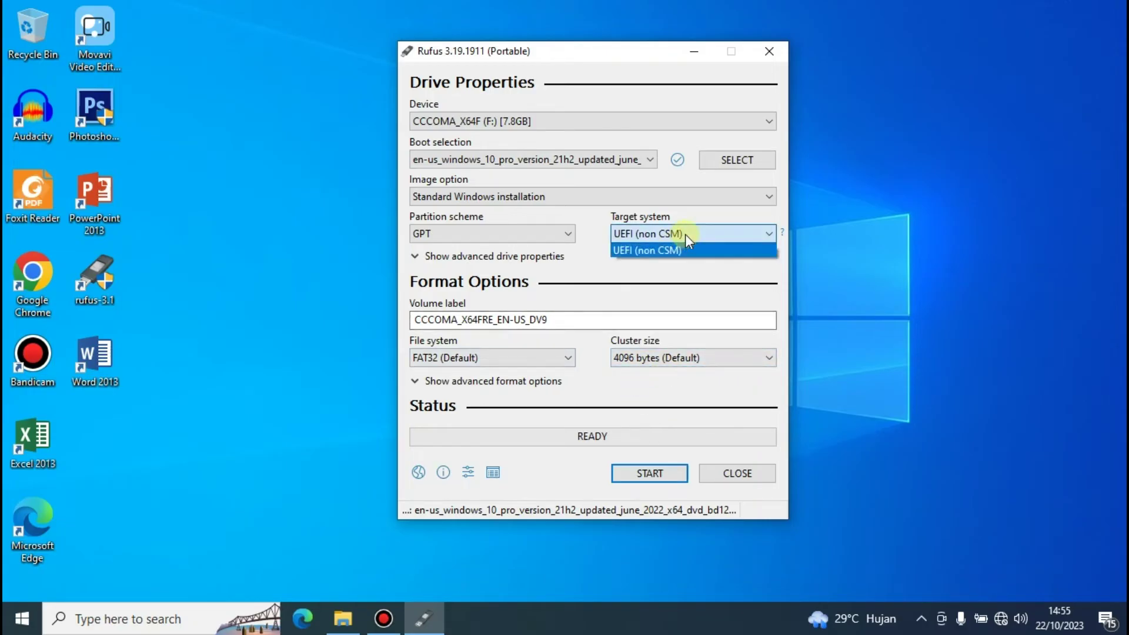
pyautogui.click(612, 257)
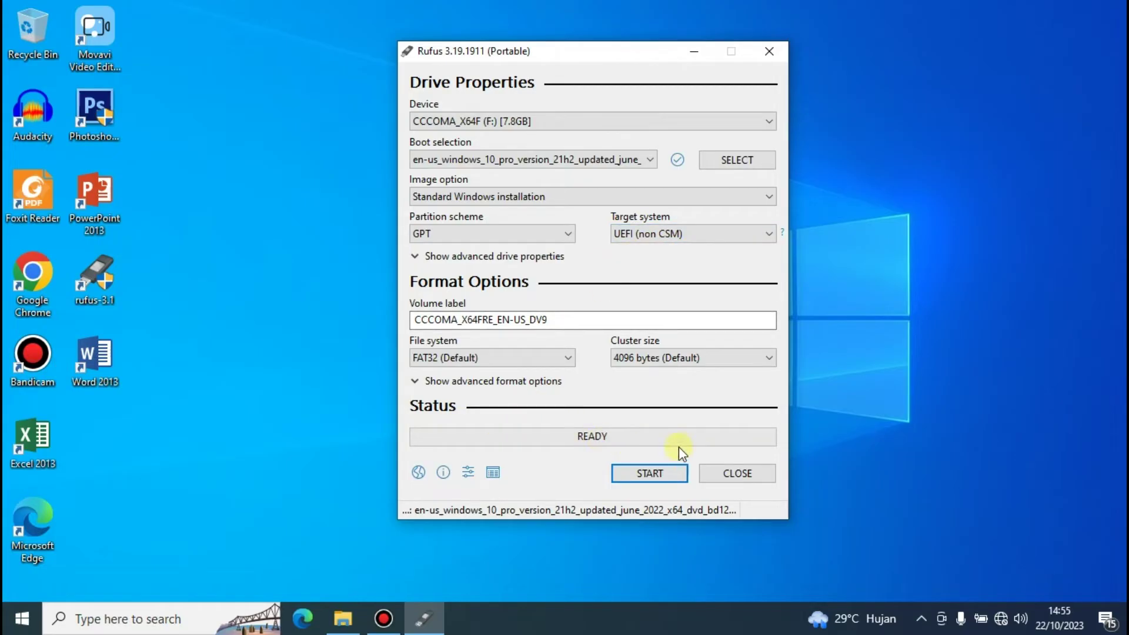
# Step: Write the Windows 10 image to the CCCOMA_X64F (F:) USB drive, accepting the erasure of its data, and close Rufus
pyautogui.click(646, 473)
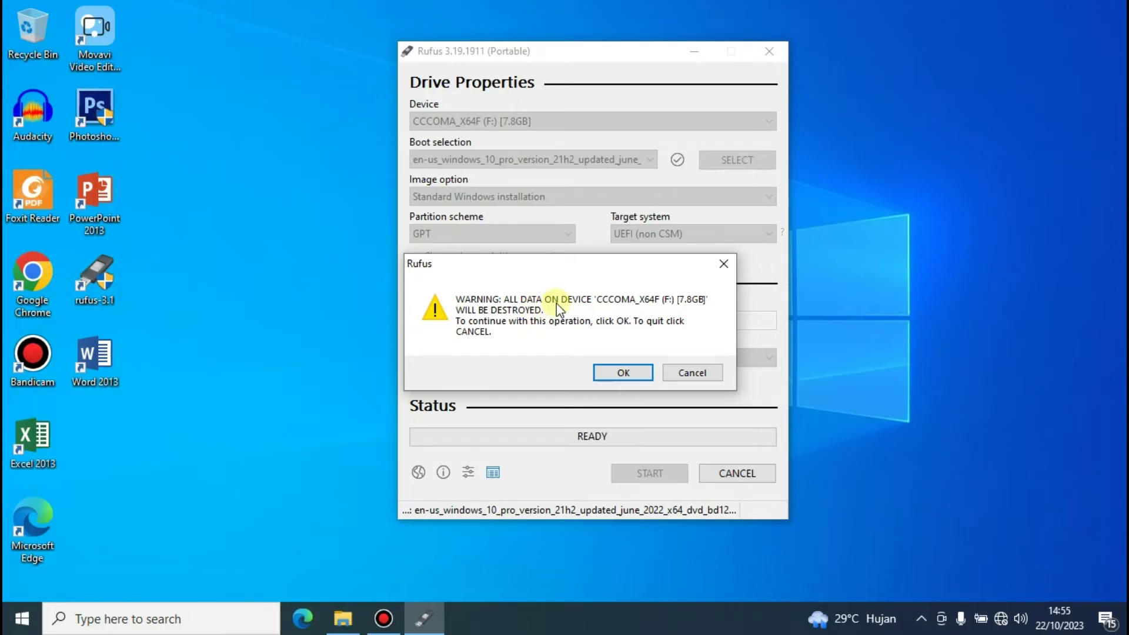
pyautogui.click(626, 375)
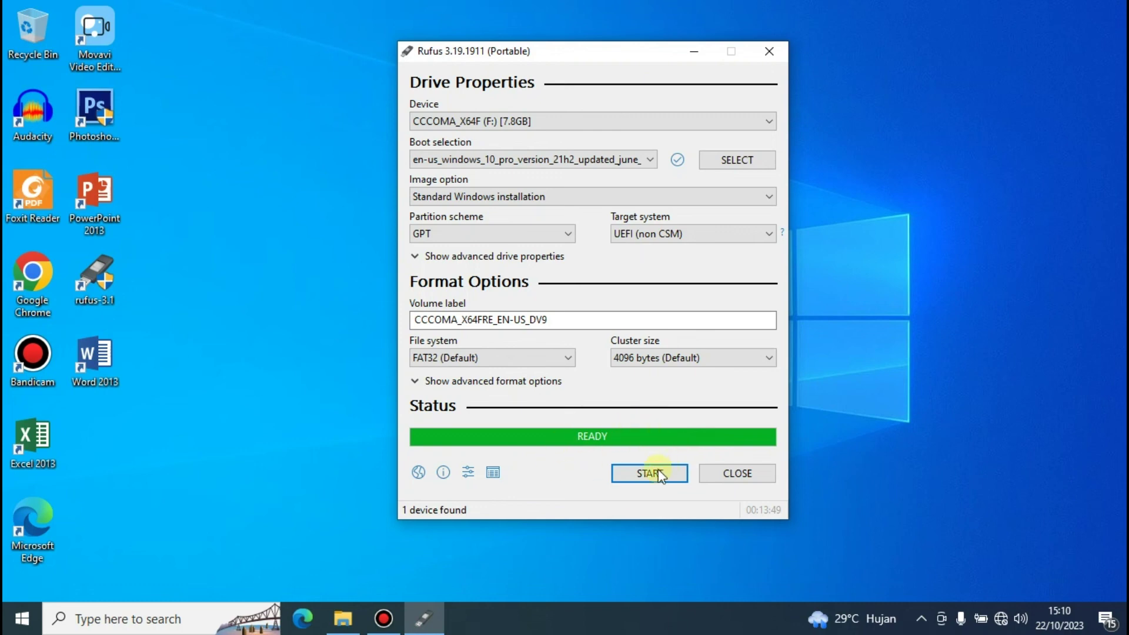
pyautogui.click(750, 477)
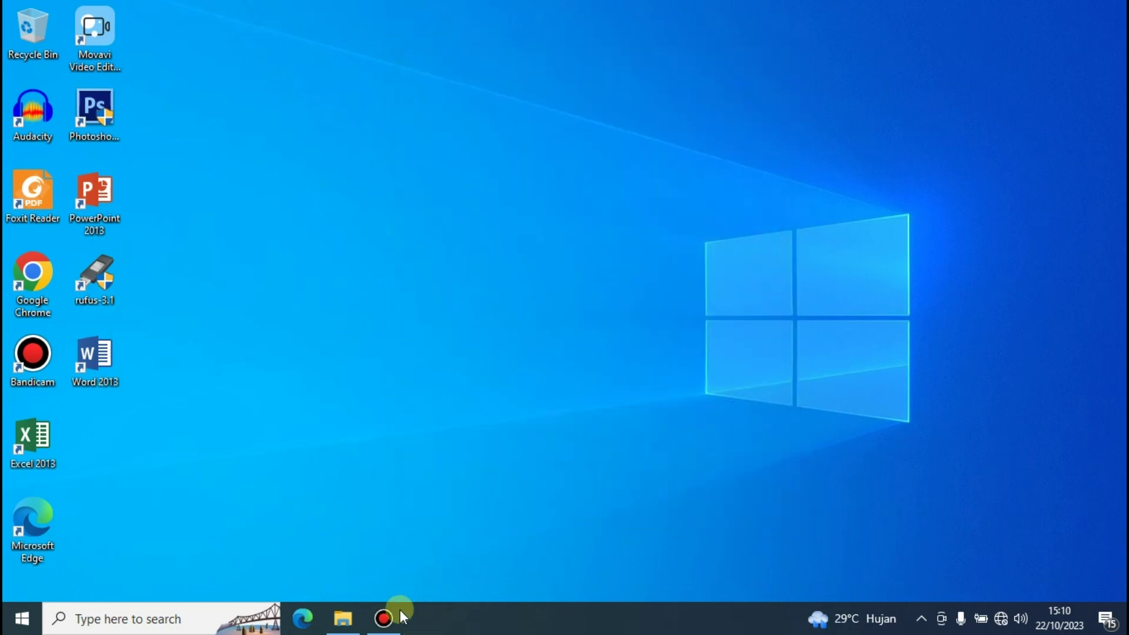
# Step: Check the installation files on the CCCOMA_X64F (F:) drive in File Explorer and close the window
pyautogui.click(343, 619)
pyautogui.click(112, 371)
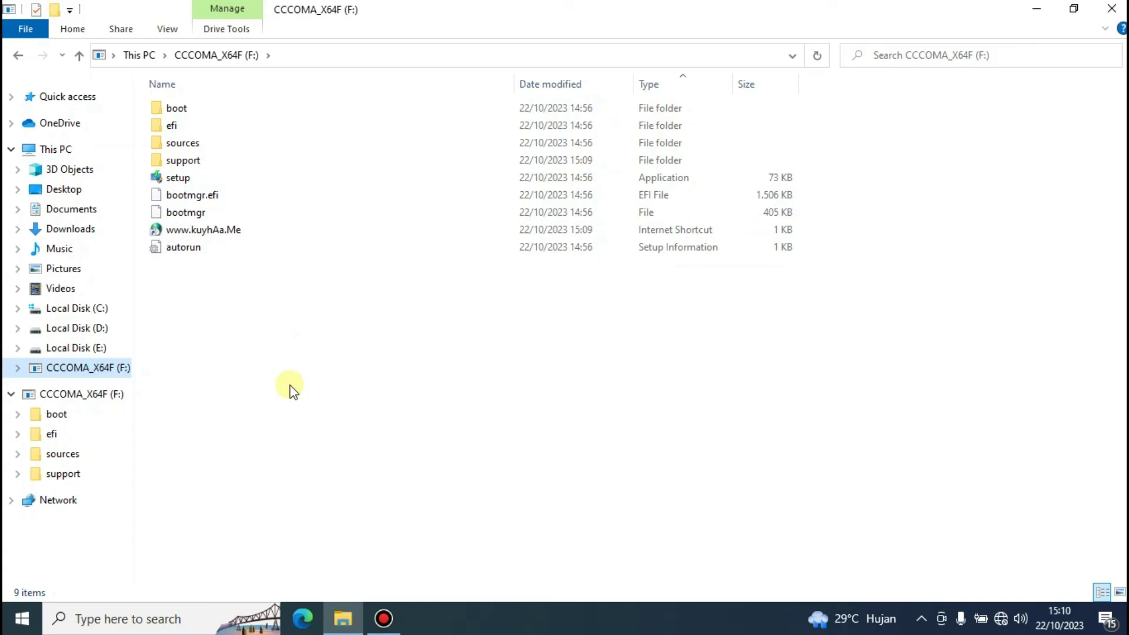
pyautogui.click(1112, 8)
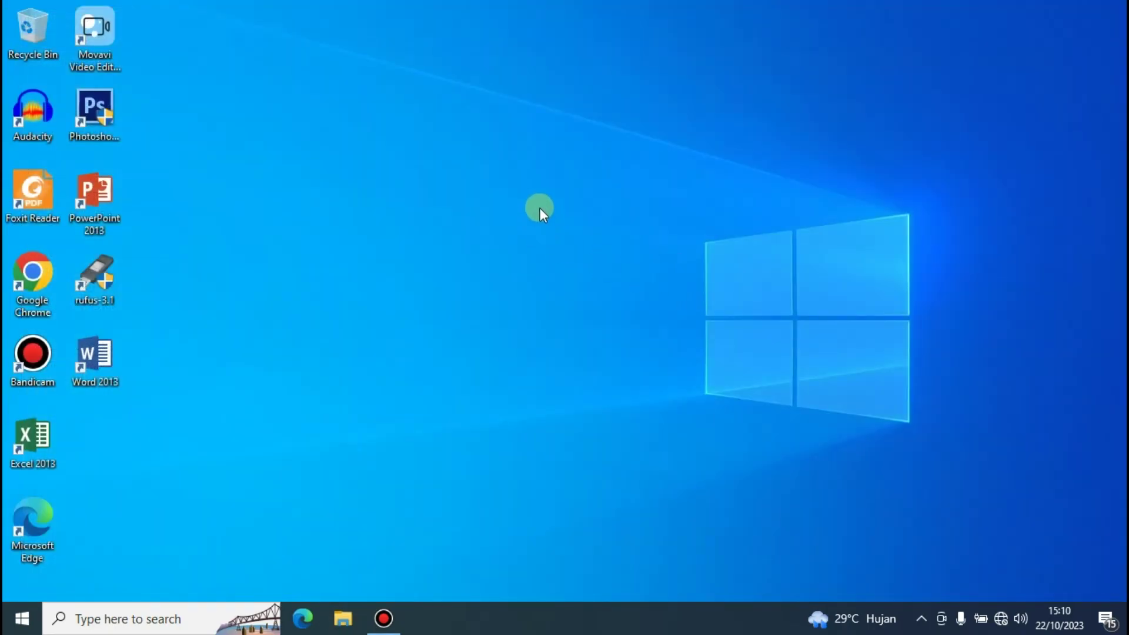
pyautogui.rightClick(536, 160)
pyautogui.click(591, 211)
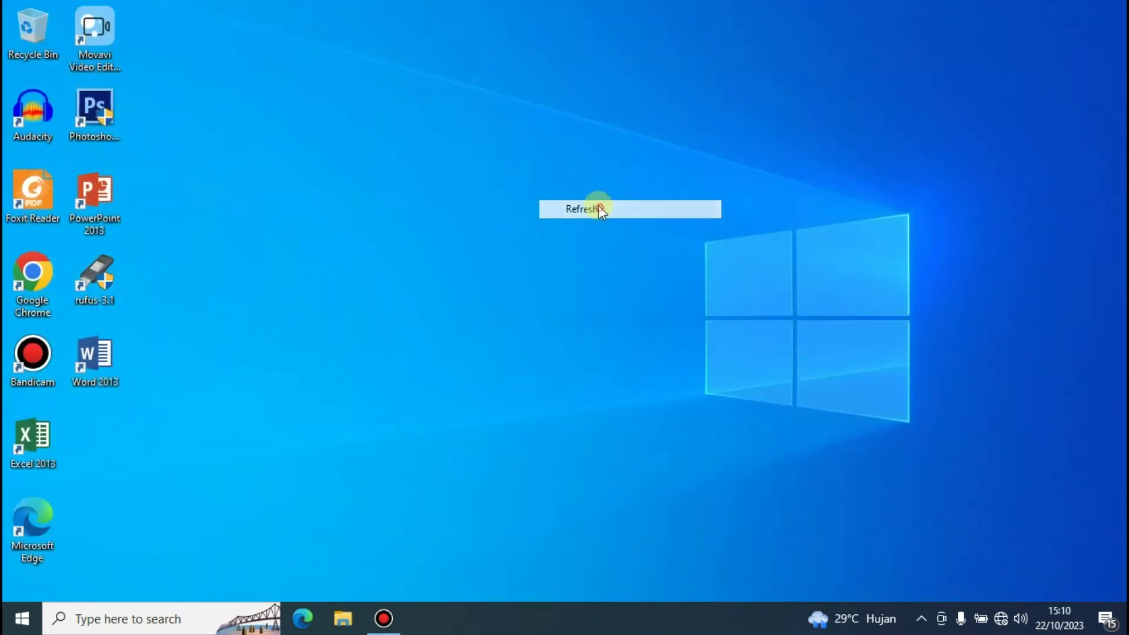